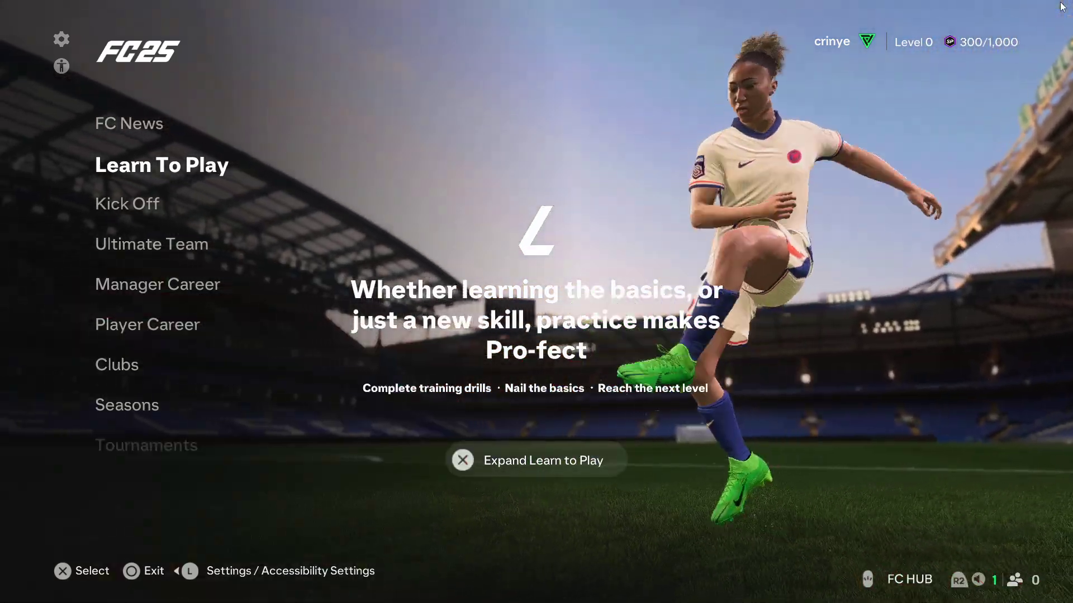
Step: Confirm the main menu selection so the Learn To Play training-drills overview shows
{"action": "key", "text": "Return"}
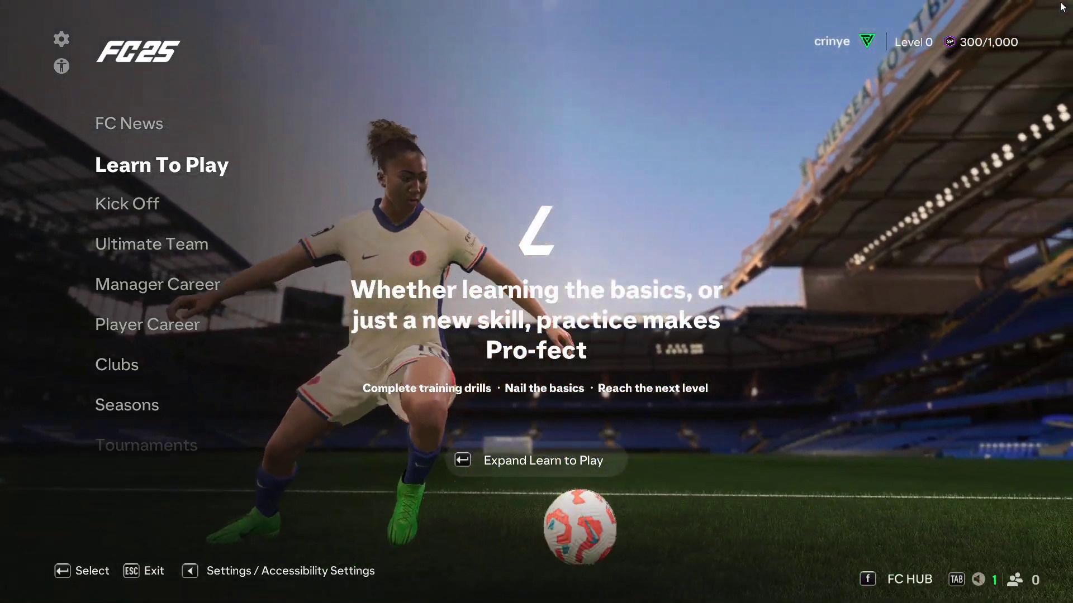
Step: Pass FC News into Customise > Settings and highlight the Game Settings tile
{"action": "key", "text": "Up"}
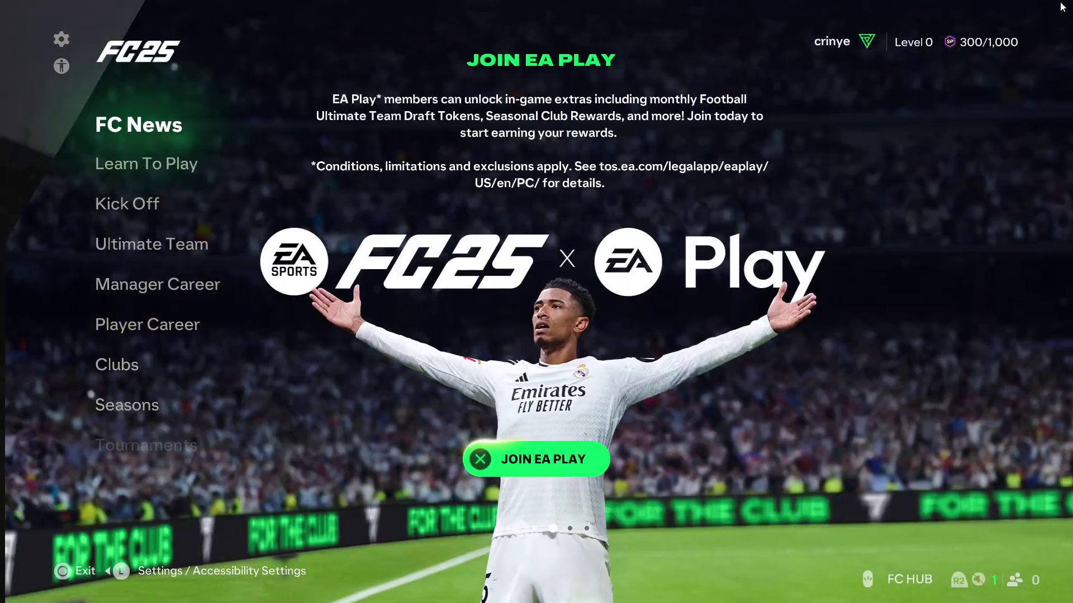
{"action": "key", "text": "Up"}
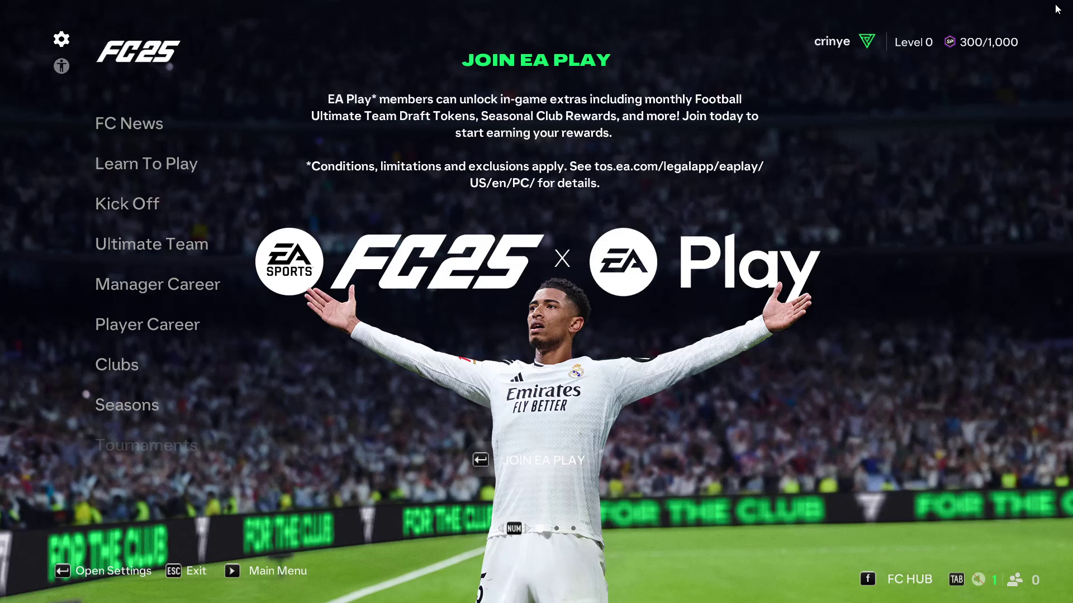
{"action": "key", "text": "Return"}
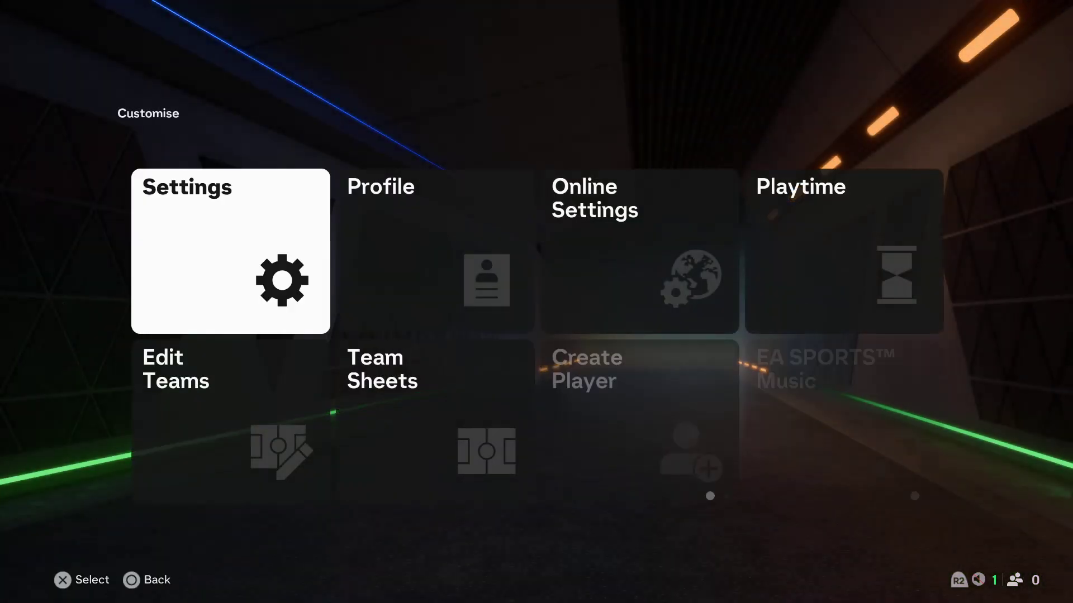
{"action": "key", "text": "Return"}
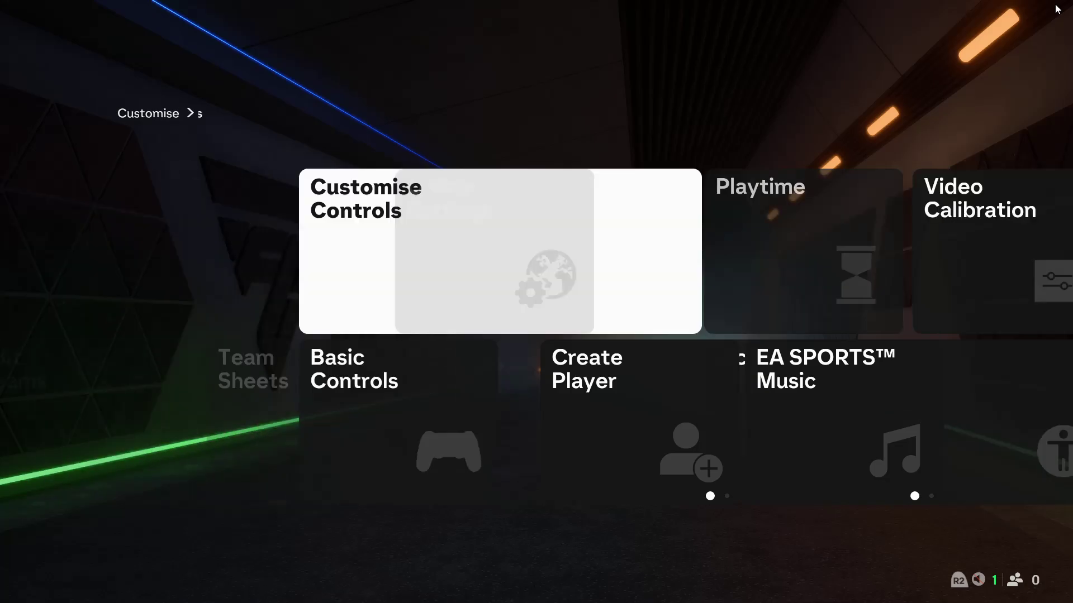
{"action": "key", "text": "Right"}
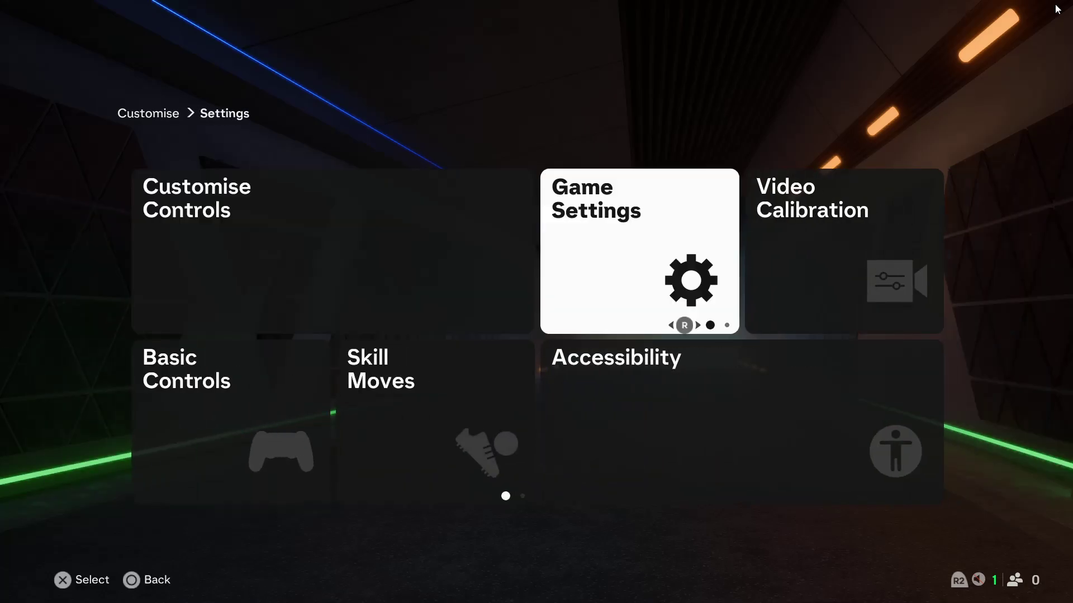
Step: Open Game Settings on the Match tab and move toward Quick Substitutes
{"action": "key", "text": "Return"}
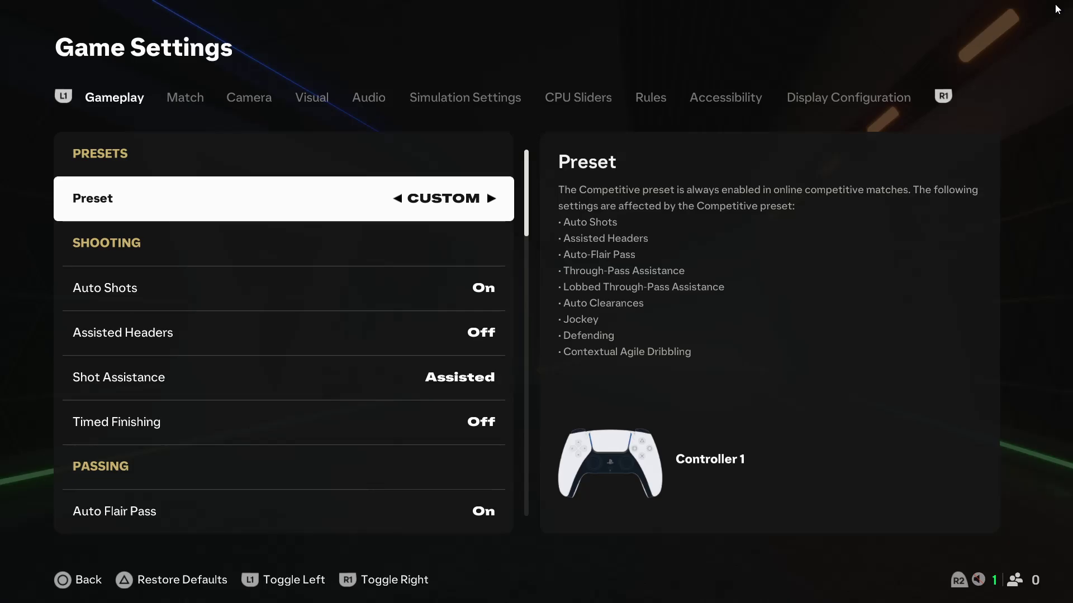
{"action": "key", "text": "e"}
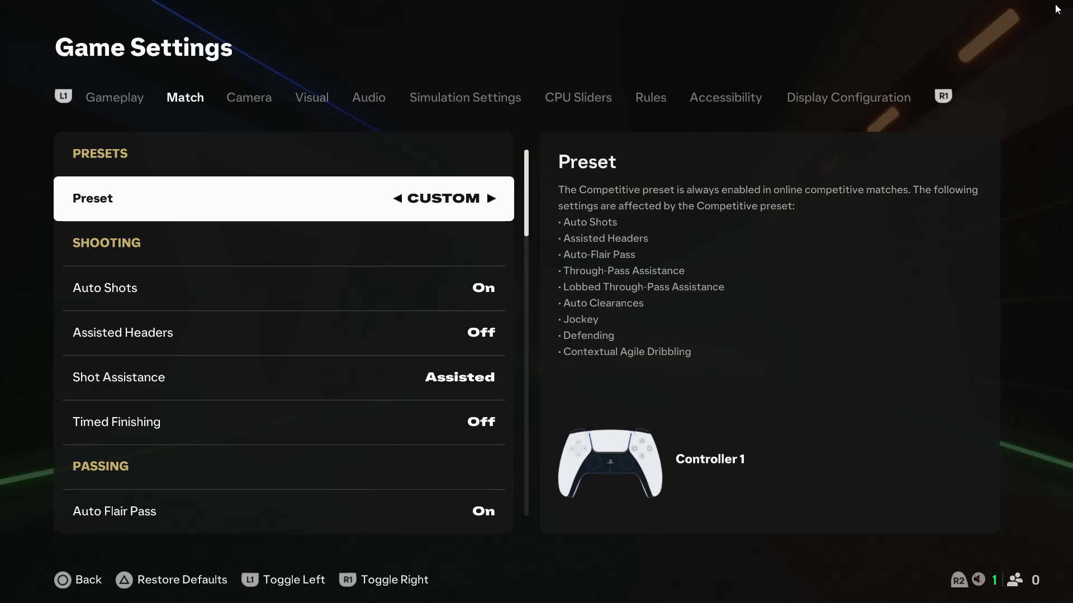
{"action": "key", "text": "Down"}
{"action": "key", "text": "Down"}
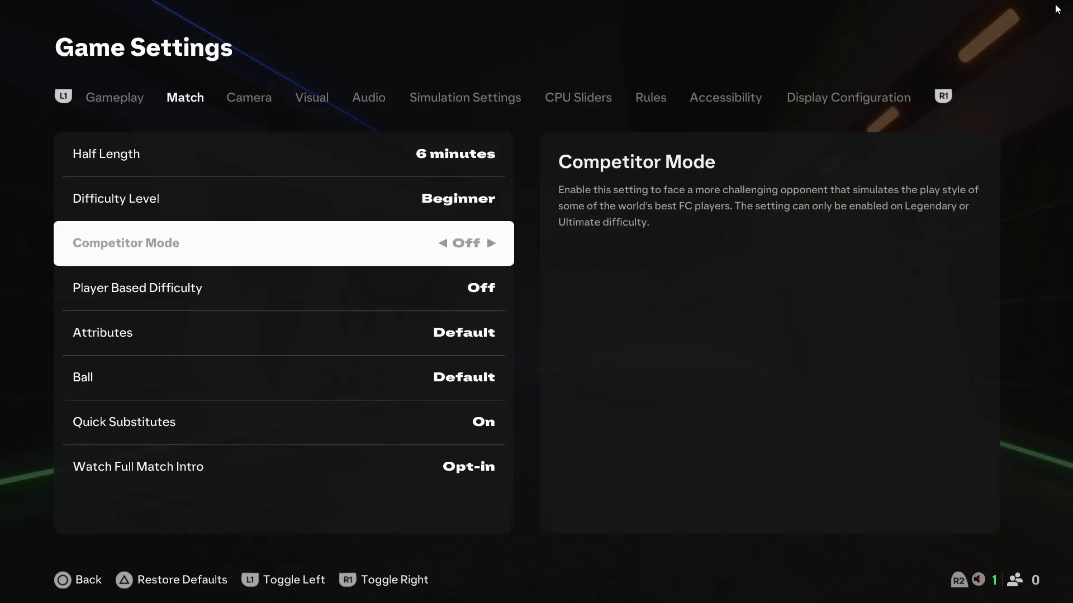
{"action": "key", "text": "Down"}
{"action": "key", "text": "Down"}
{"action": "key", "text": "Down"}
{"action": "key", "text": "Down"}
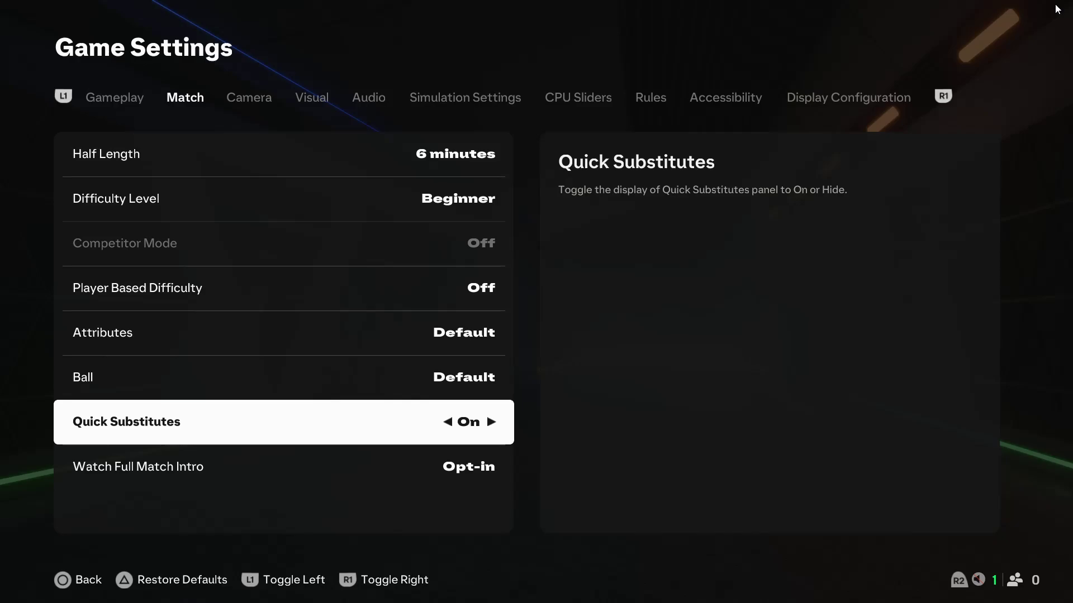
{"action": "key", "text": "Right"}
{"action": "key", "text": "Right"}
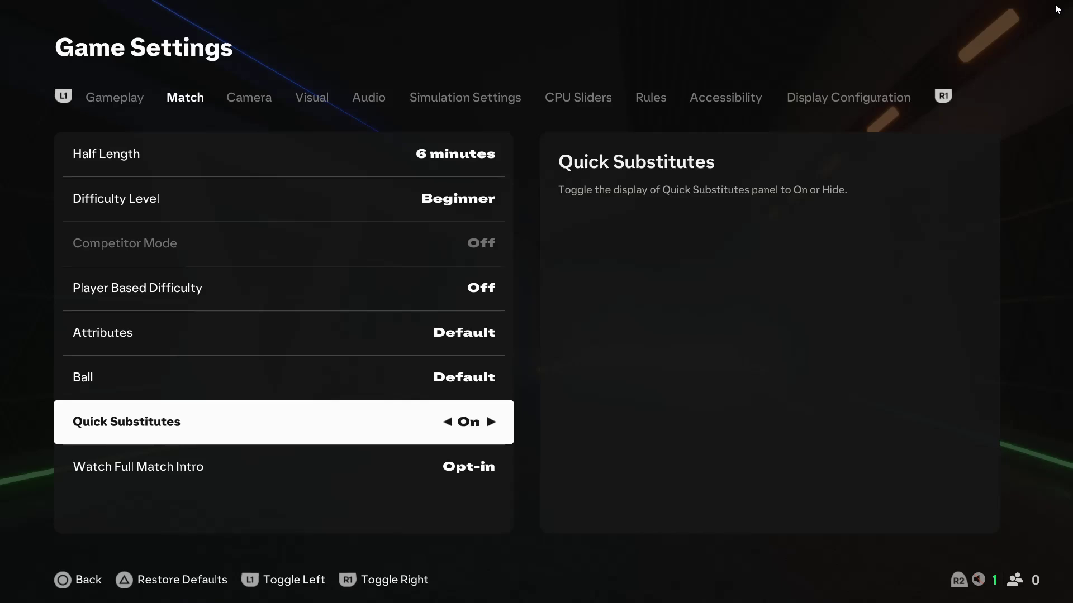